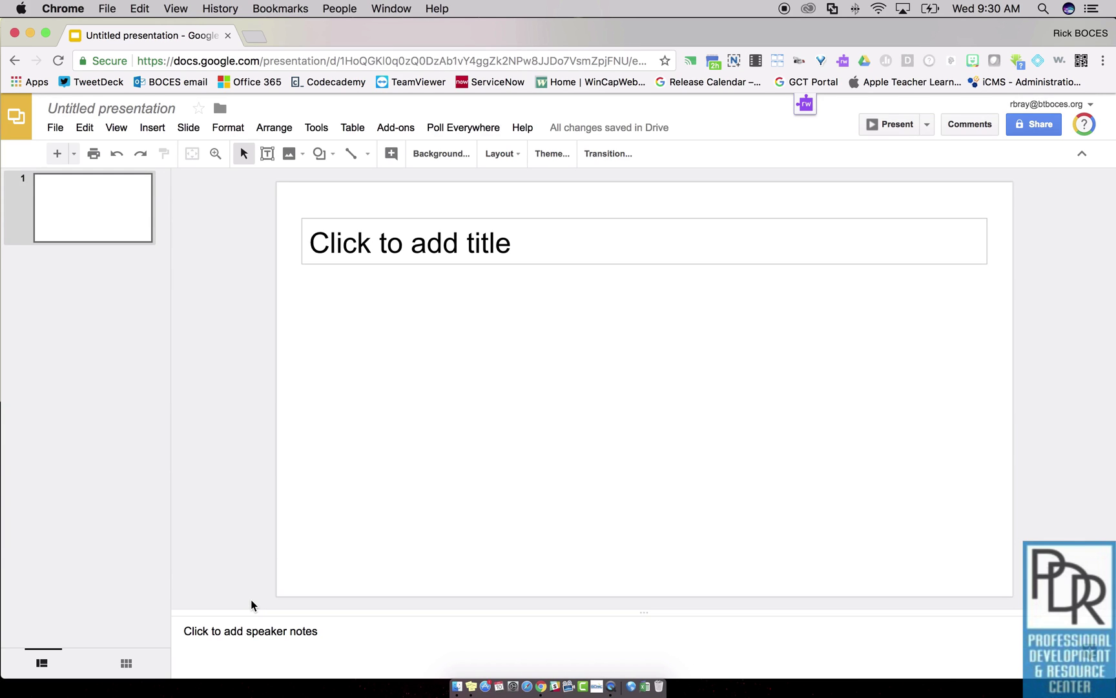
Open the Insert video dialog from the Insert menu.
left_click(153, 131)
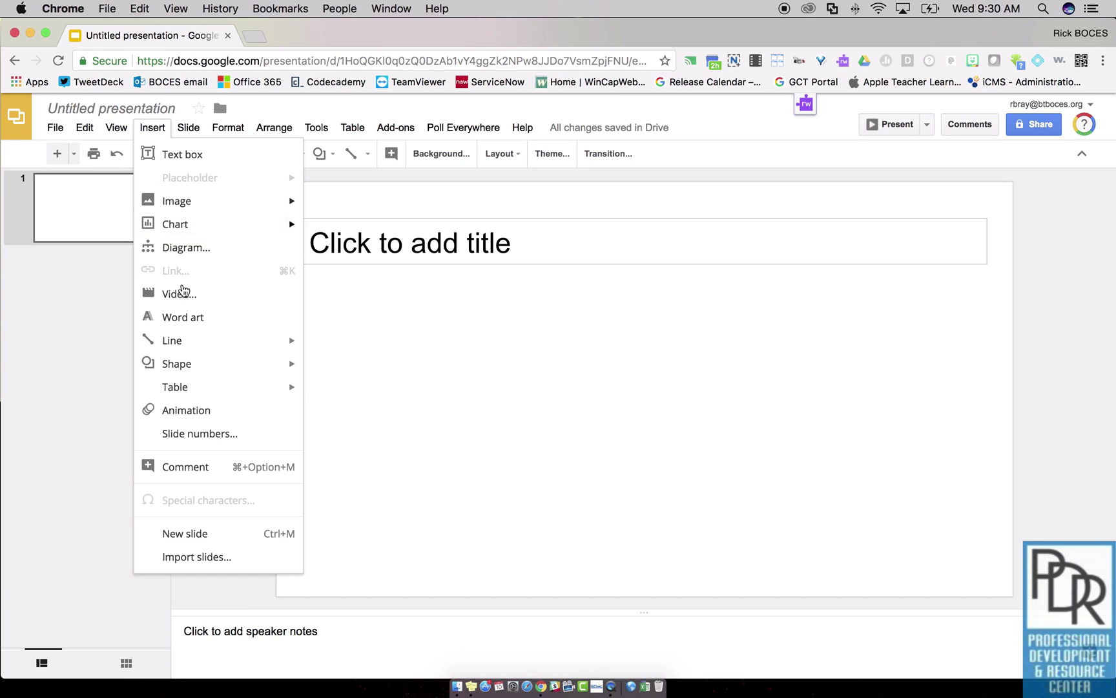
left_click(184, 301)
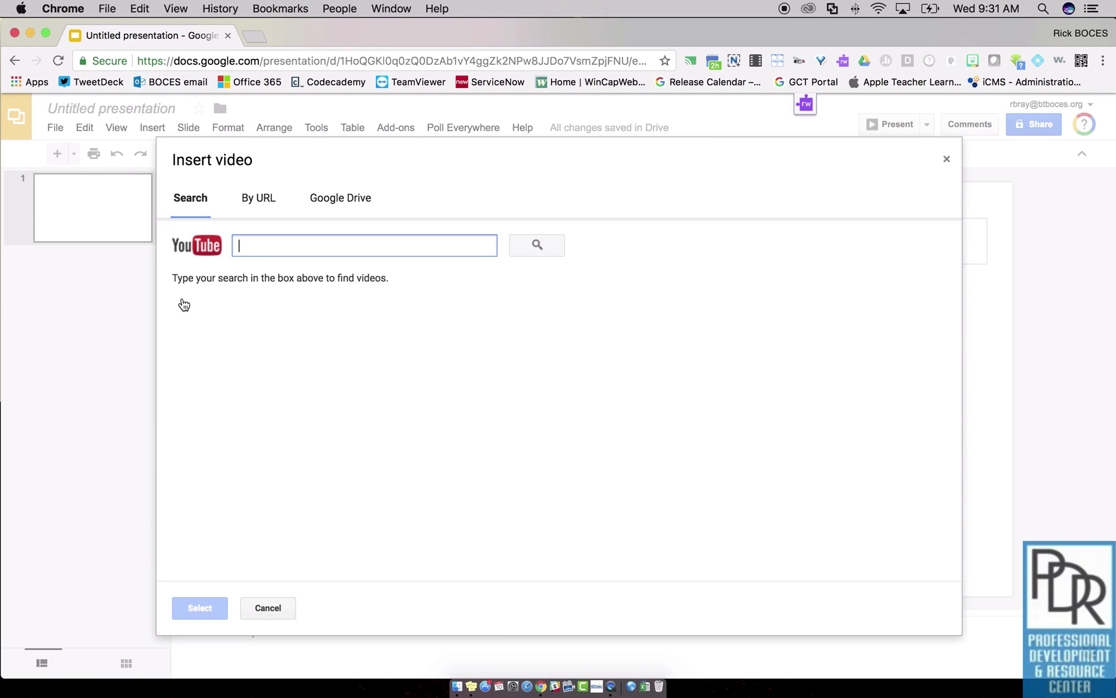
Switch the Insert video dialog to the By URL option.
left_click(260, 197)
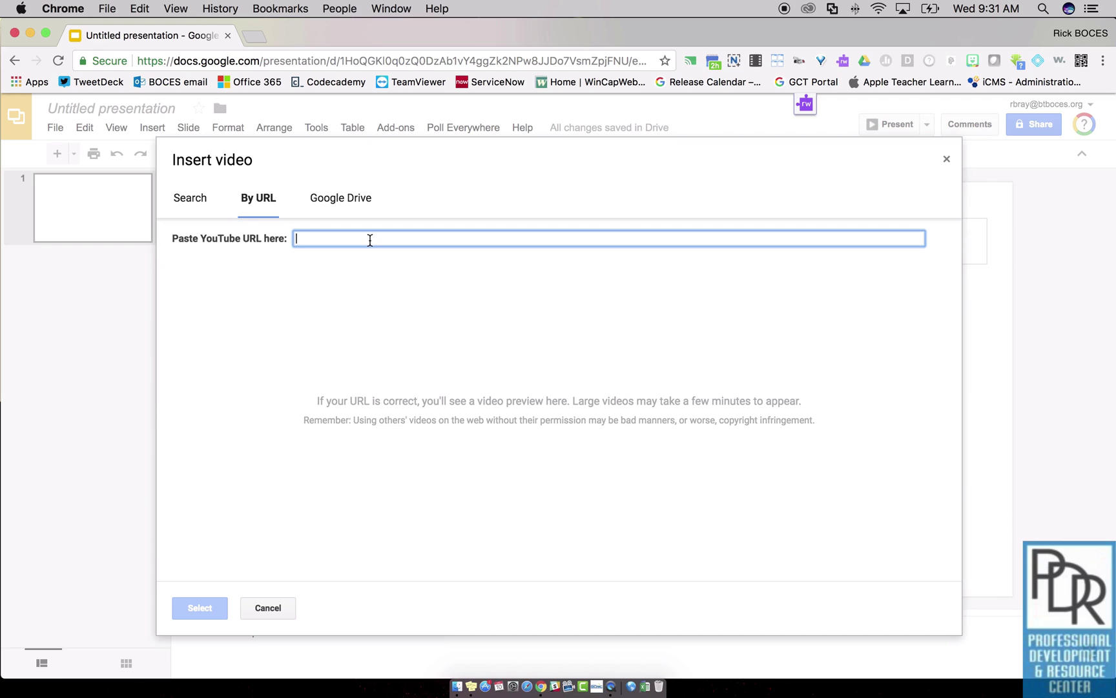
Insert 'Dec 7, 2017 9:23 AM.webm' from the Google Drive list onto the slide.
left_click(356, 199)
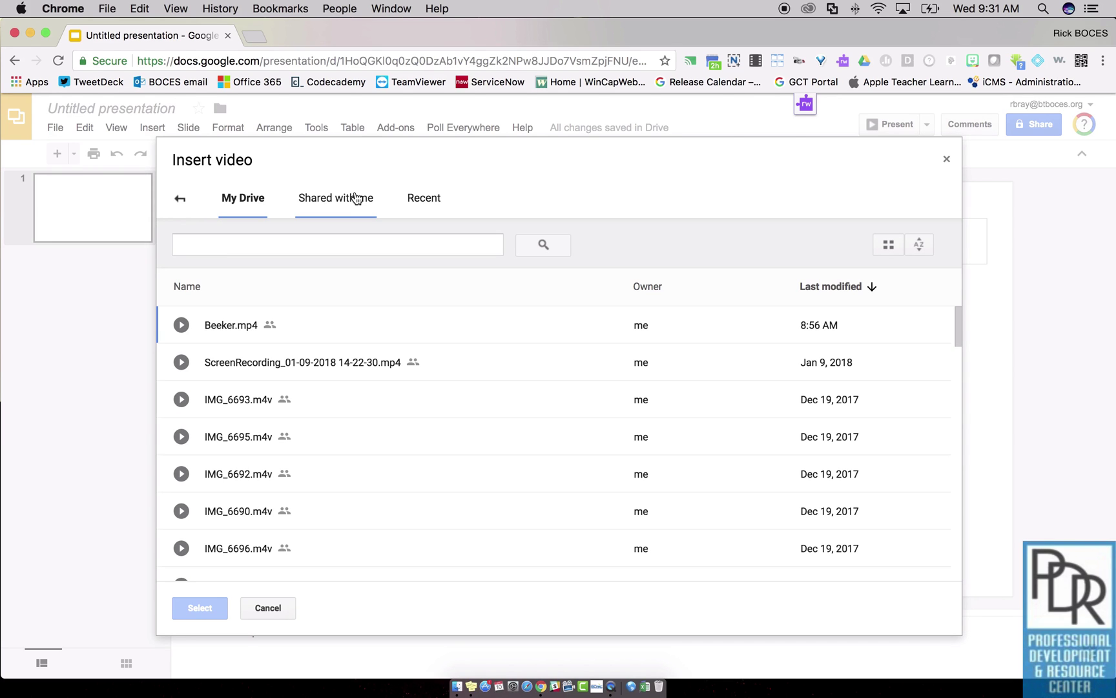
scroll(341, 398, "down", 5)
scroll(340, 399, "down", 5)
scroll(340, 403, "down", 2)
scroll(342, 403, "down", 5)
scroll(341, 403, "down", 3)
scroll(342, 403, "up", 1)
scroll(341, 404, "up", 3)
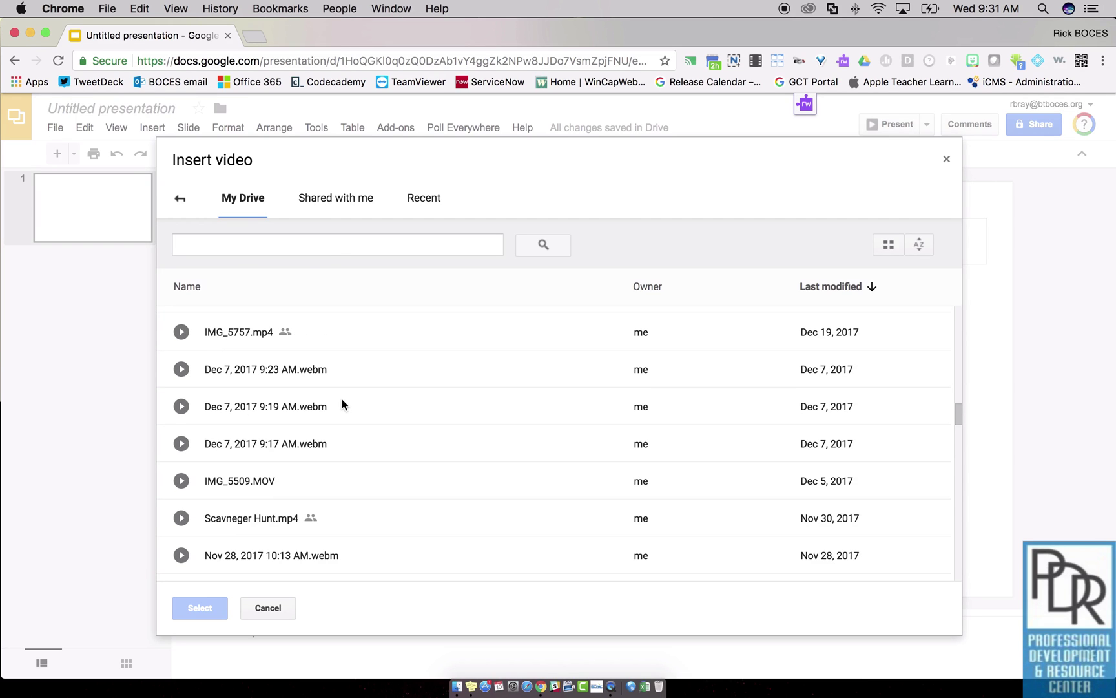
left_click(234, 372)
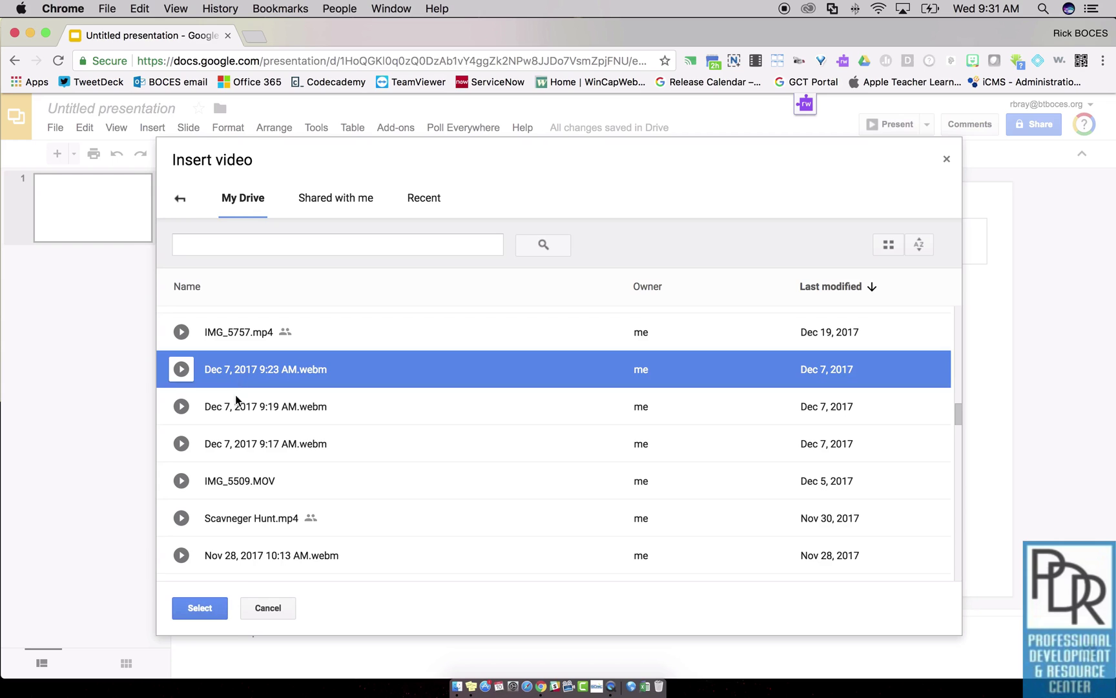
left_click(212, 608)
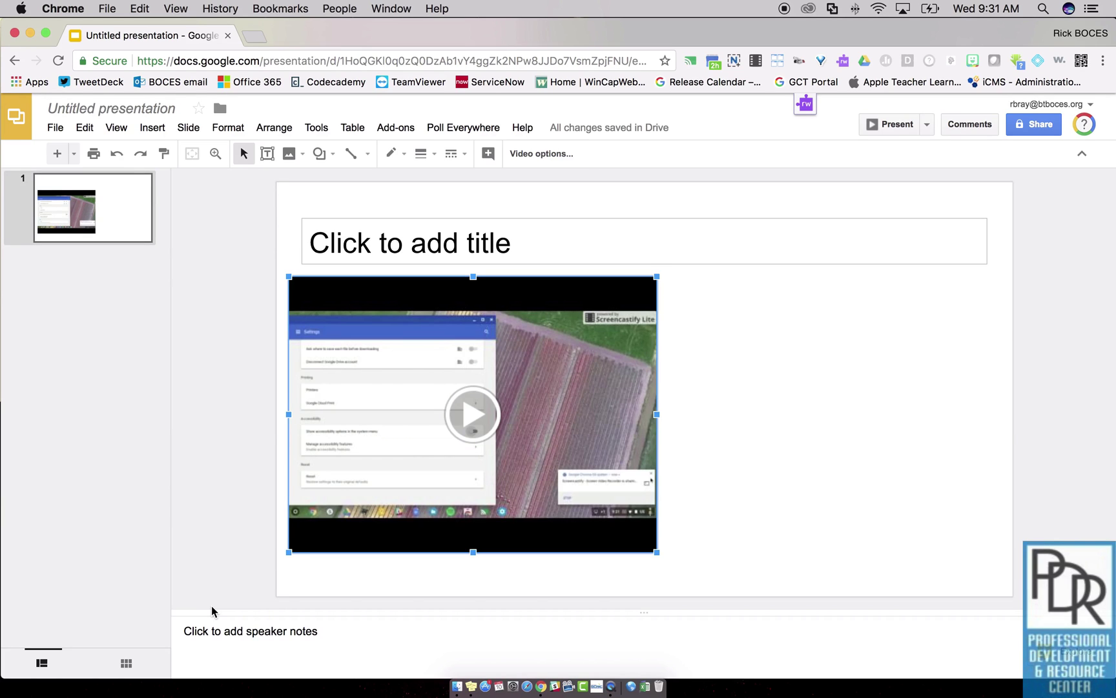
Open the Video options panel from the embedded video's right-click menu.
left_click(964, 302)
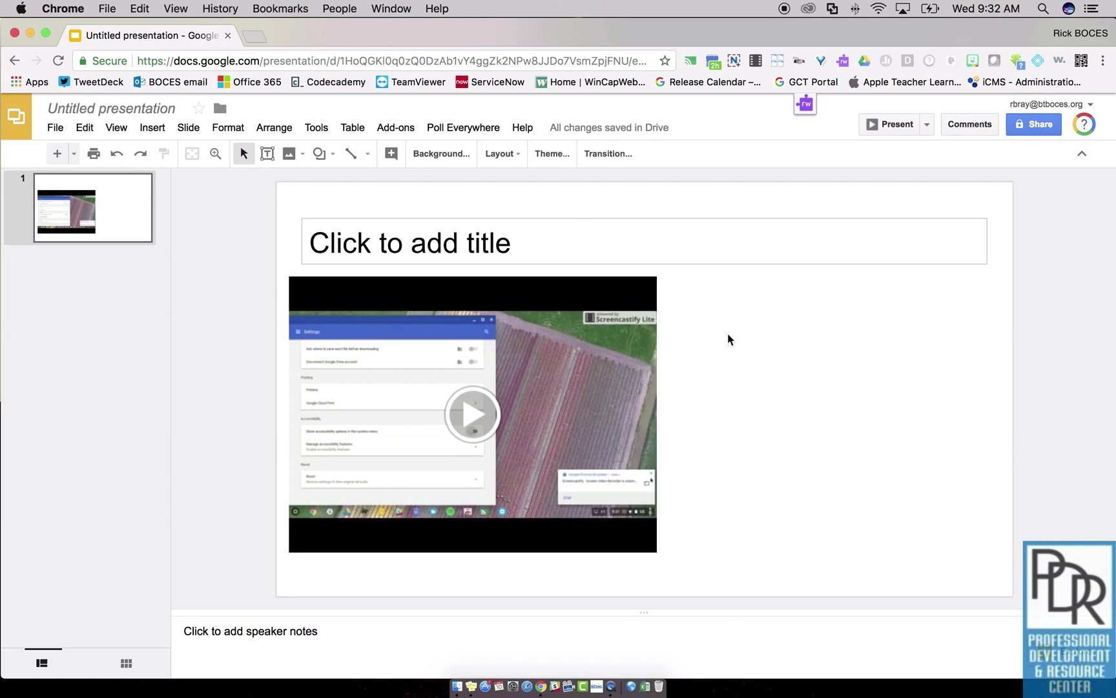
right_click(509, 344)
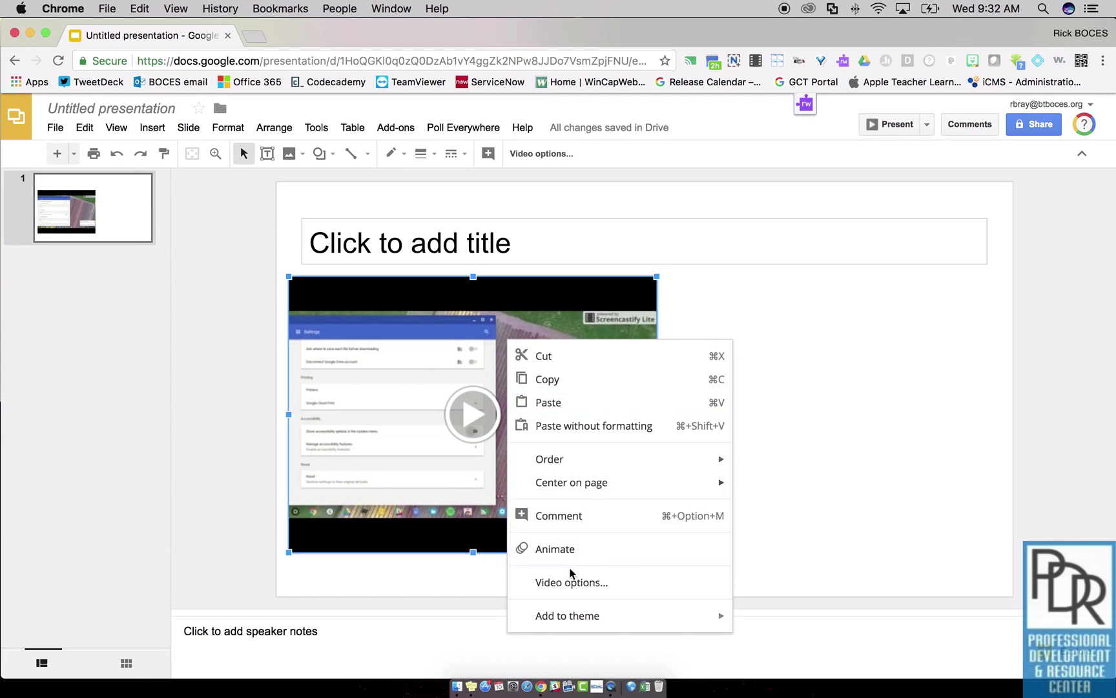
left_click(572, 584)
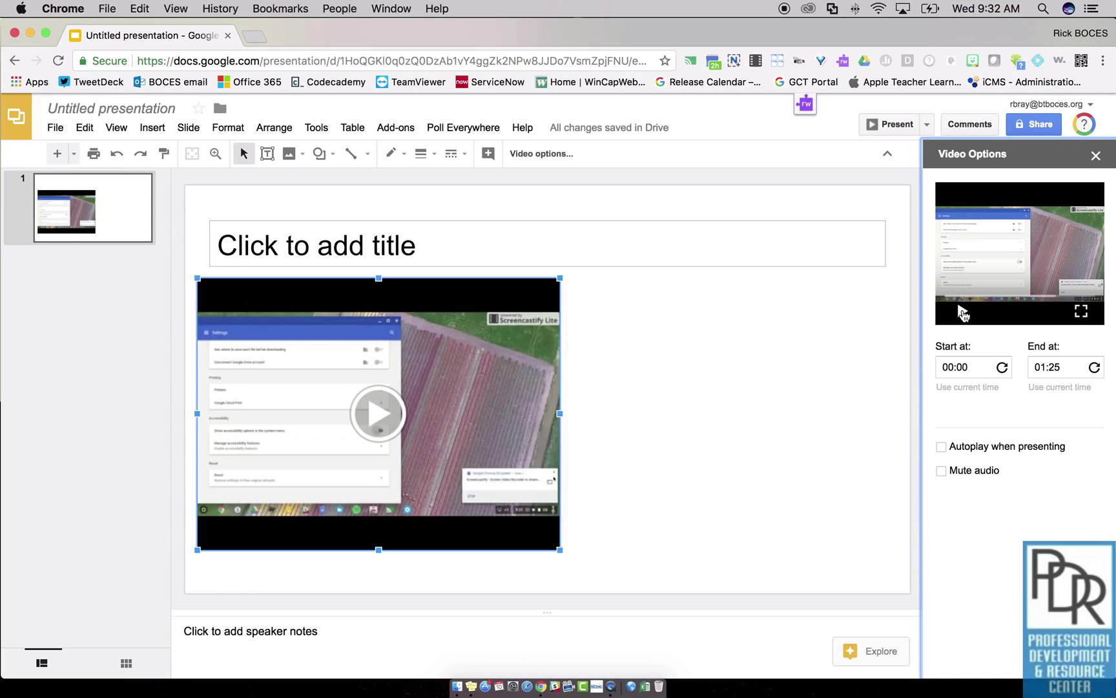
Set the video's start time to 00:04 by pausing the preview there.
left_click(962, 313)
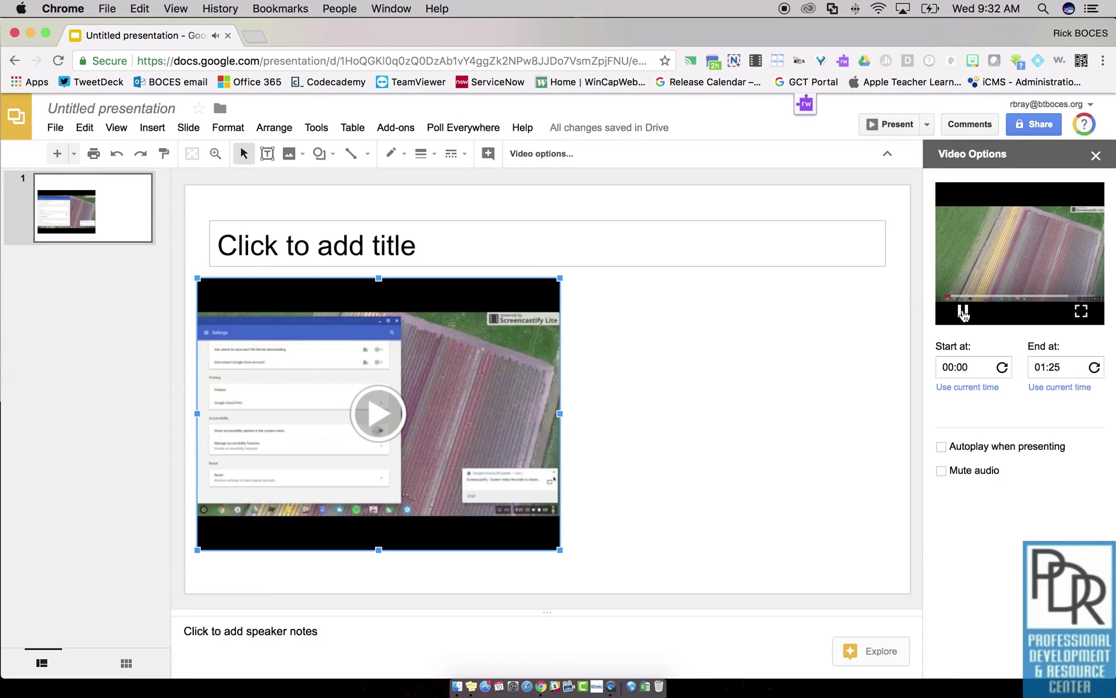
left_click(963, 312)
left_click(979, 389)
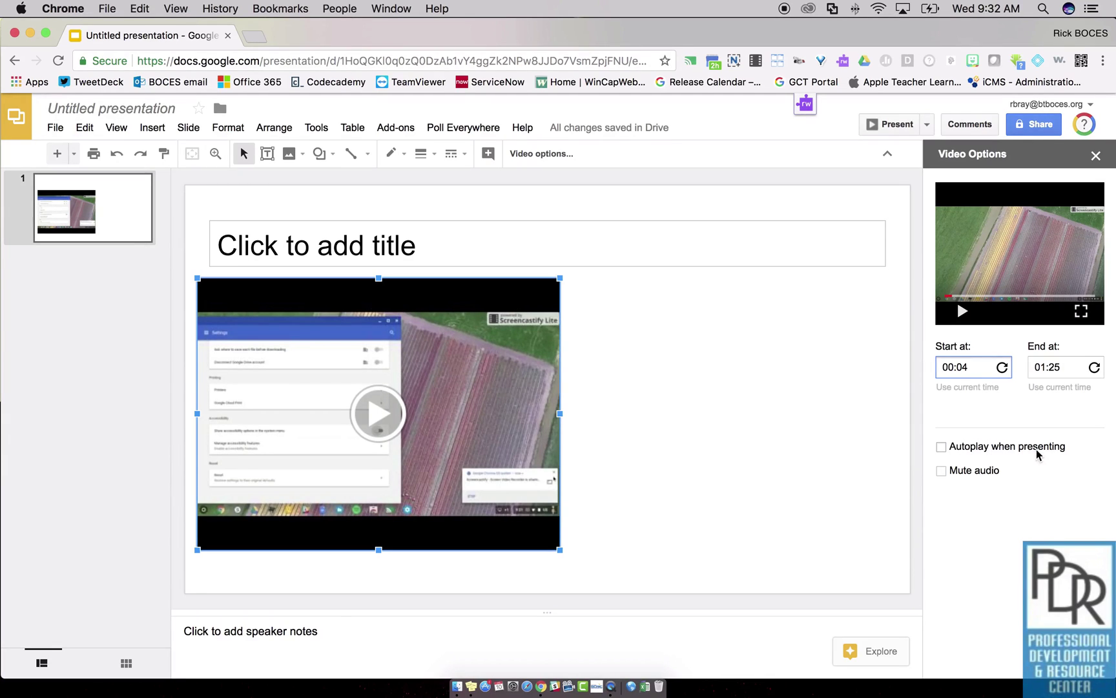
Turn on Autoplay when presenting and Mute audio for the video.
left_click(940, 447)
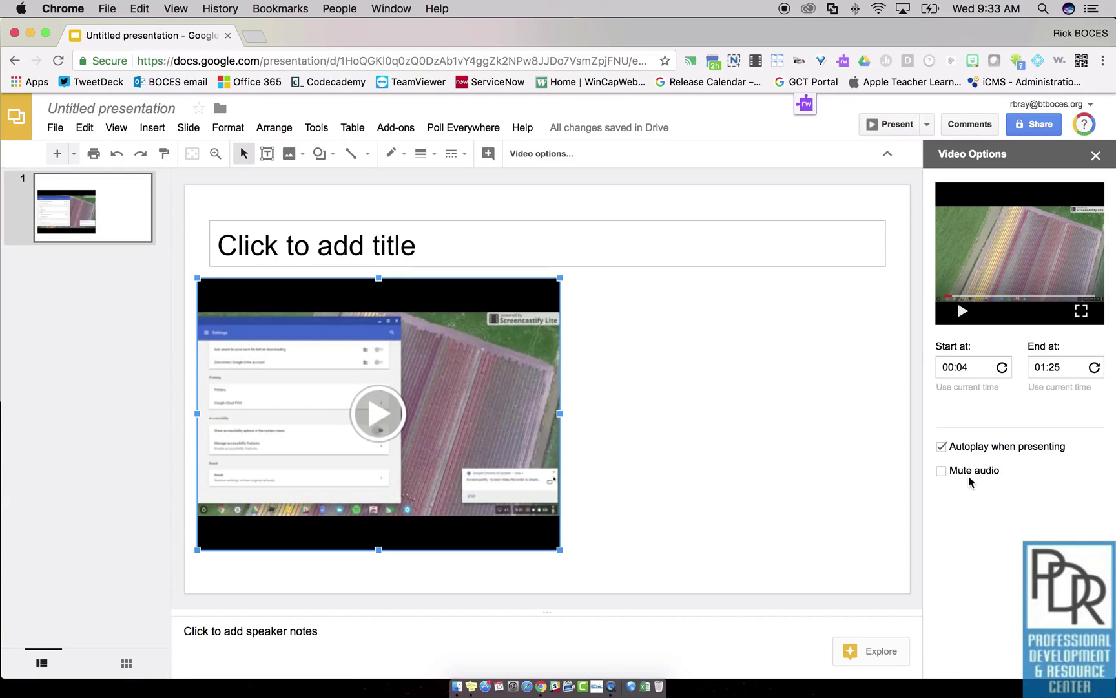
left_click(943, 472)
Draw a rectangle on the left of the slide, then start the slideshow.
left_click(319, 157)
mouse_move(355, 182)
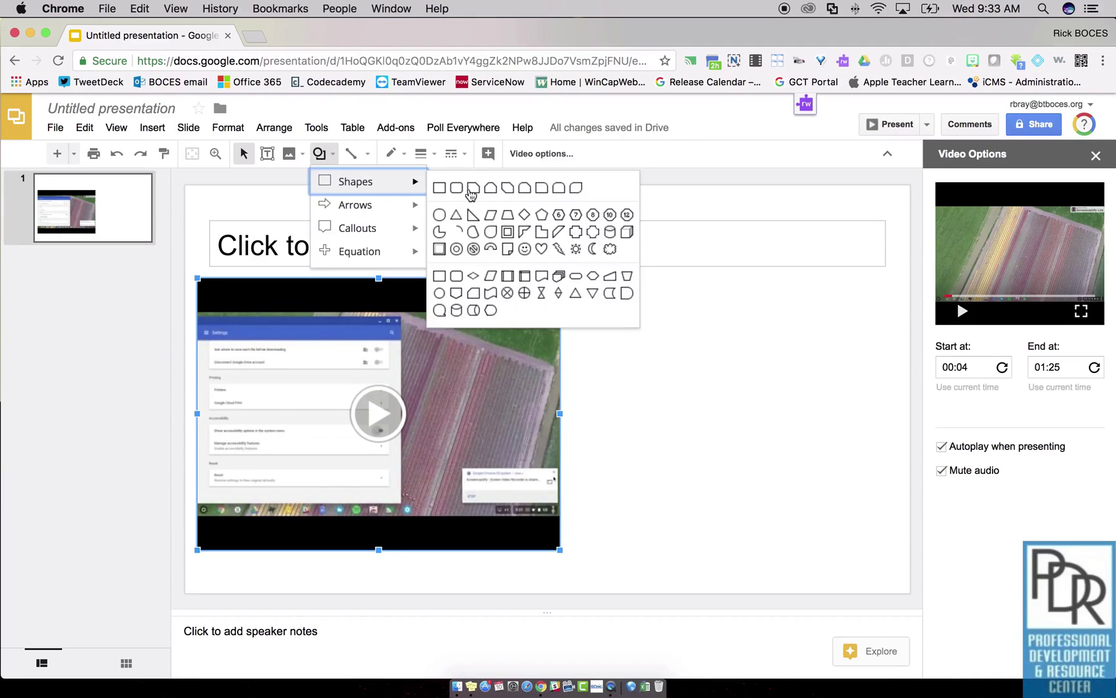
left_click(438, 187)
mouse_move(621, 263)
left_mouse_down()
mouse_move(405, 335)
mouse_move(185, 580)
left_mouse_up()
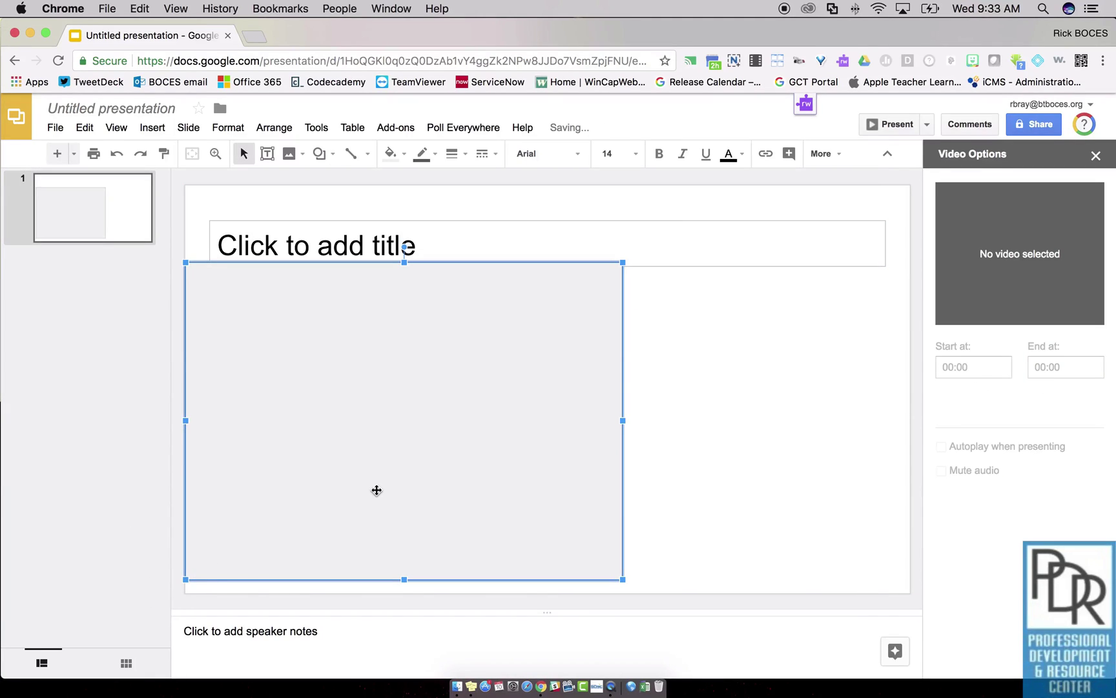
left_click(876, 129)
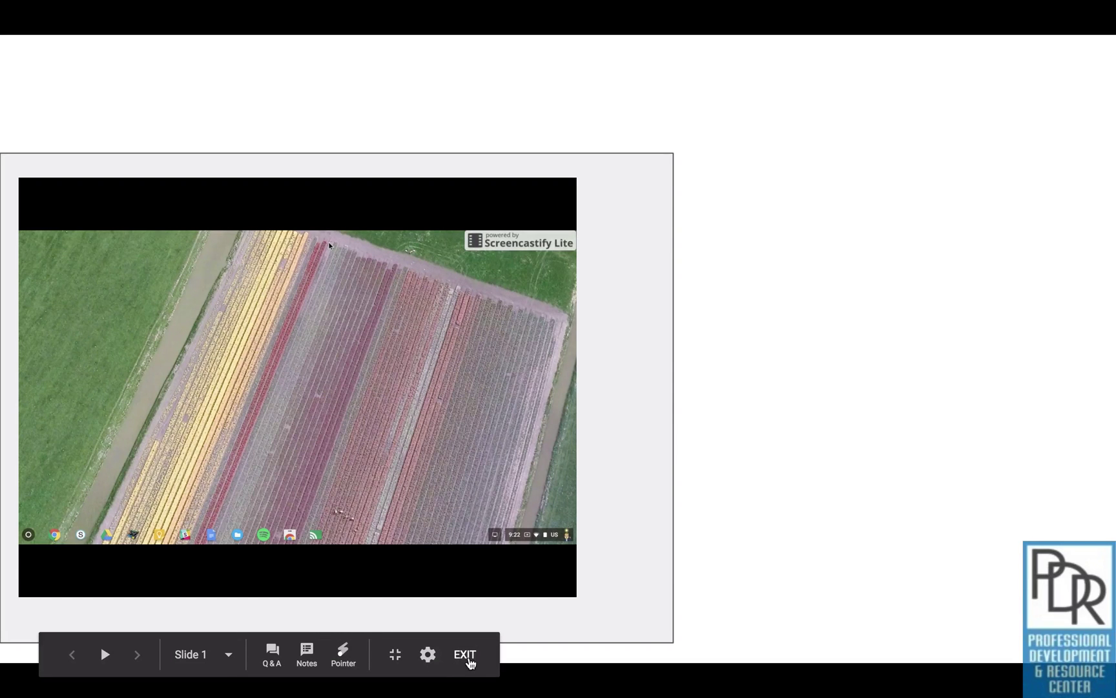
Exit the slideshow, then drag the video to the top right and shrink it.
left_click(468, 656)
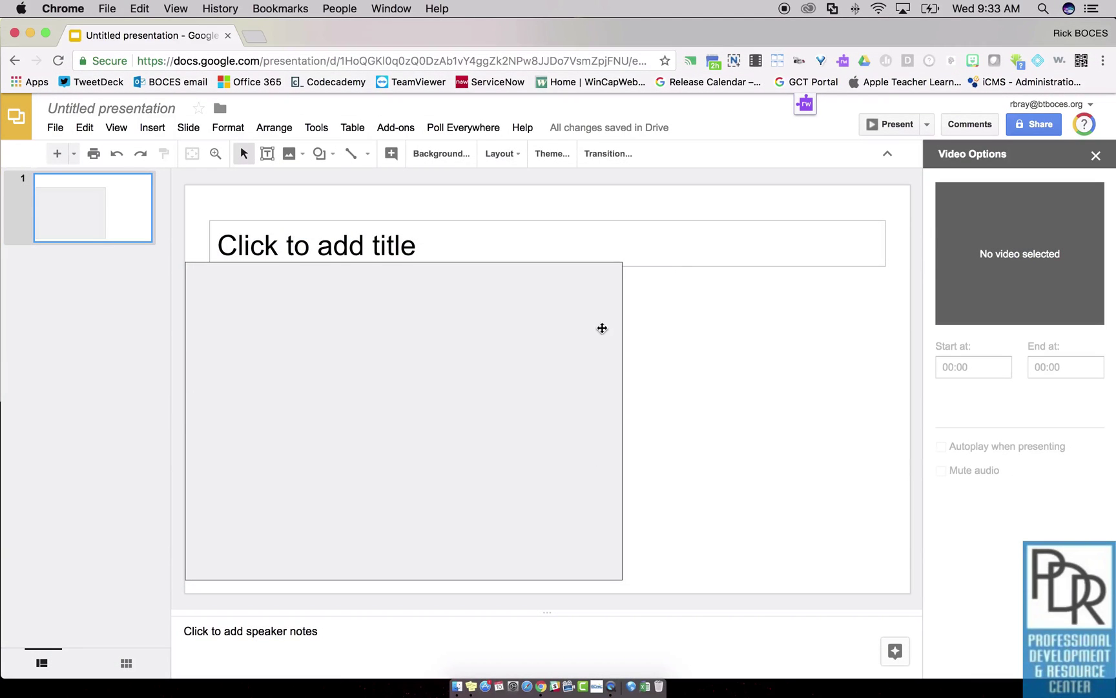
left_click(602, 328)
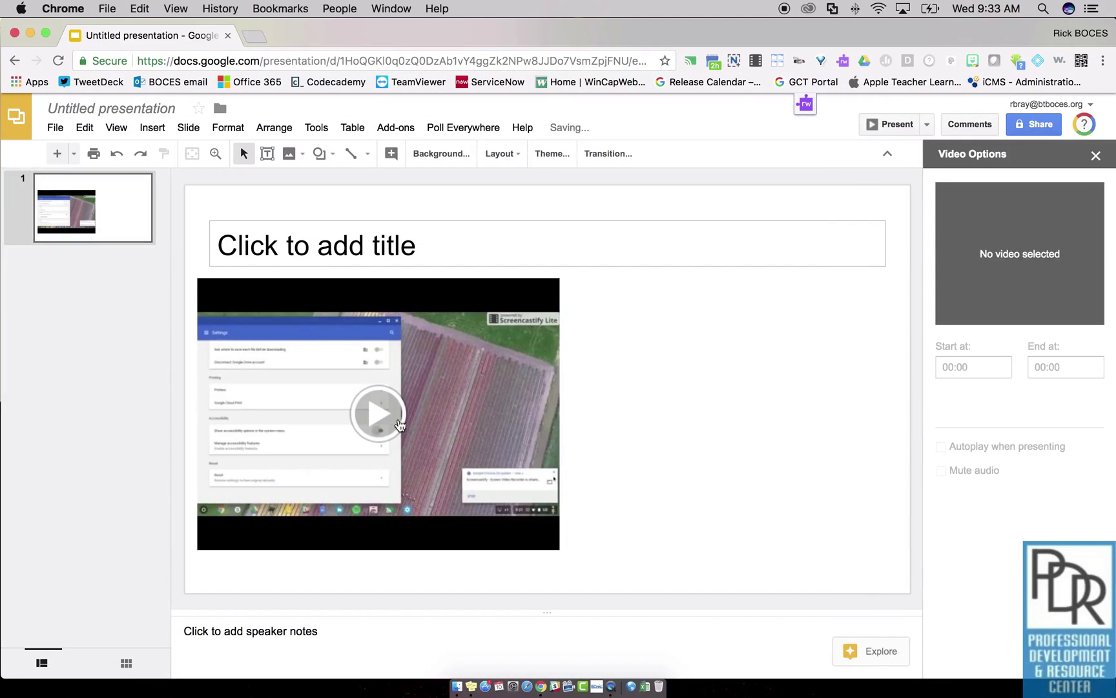
left_click_drag(402, 425, 747, 331)
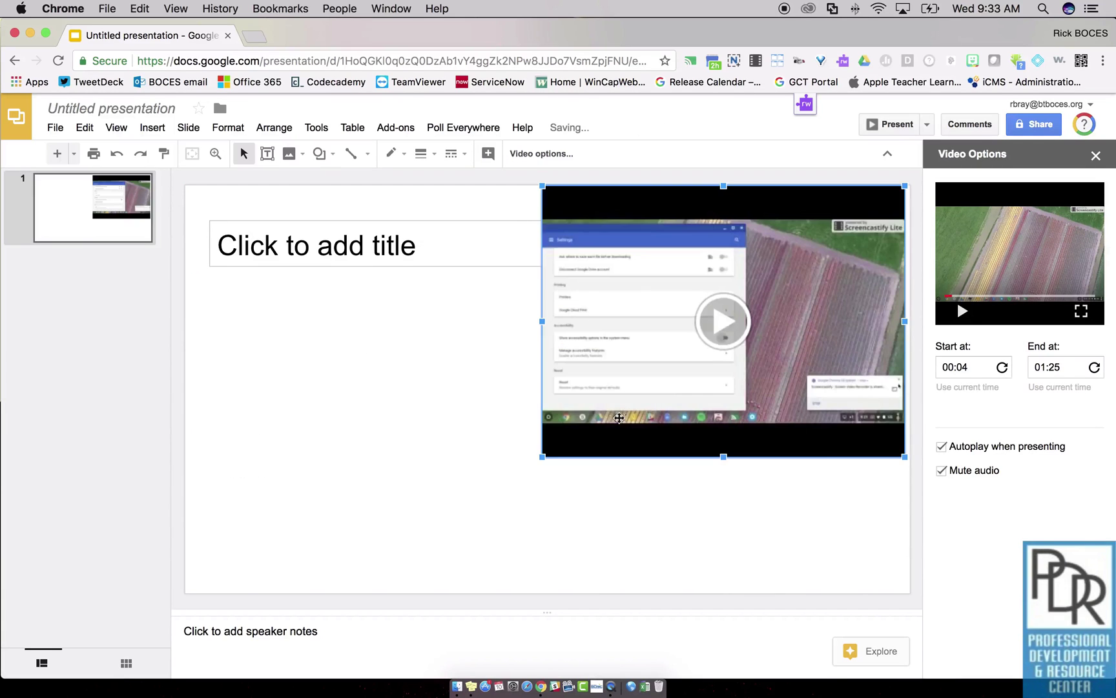
mouse_move(542, 456)
left_mouse_down()
mouse_move(811, 228)
mouse_move(861, 217)
left_mouse_up()
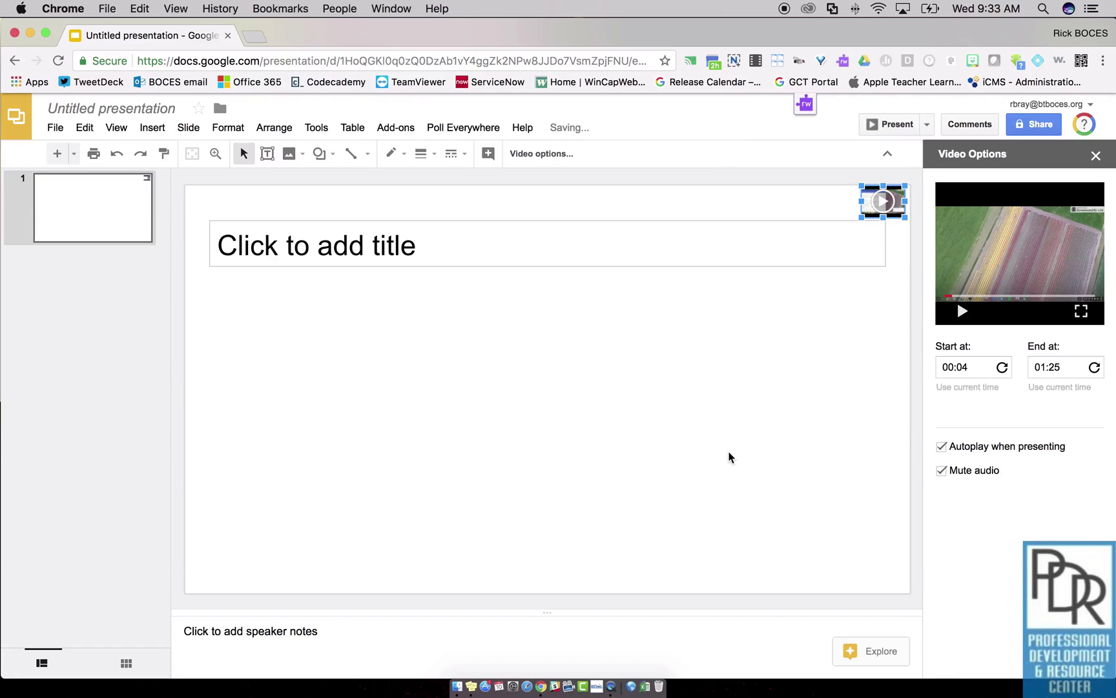
Present the slide again to watch the small muted video autoplay.
left_click(900, 128)
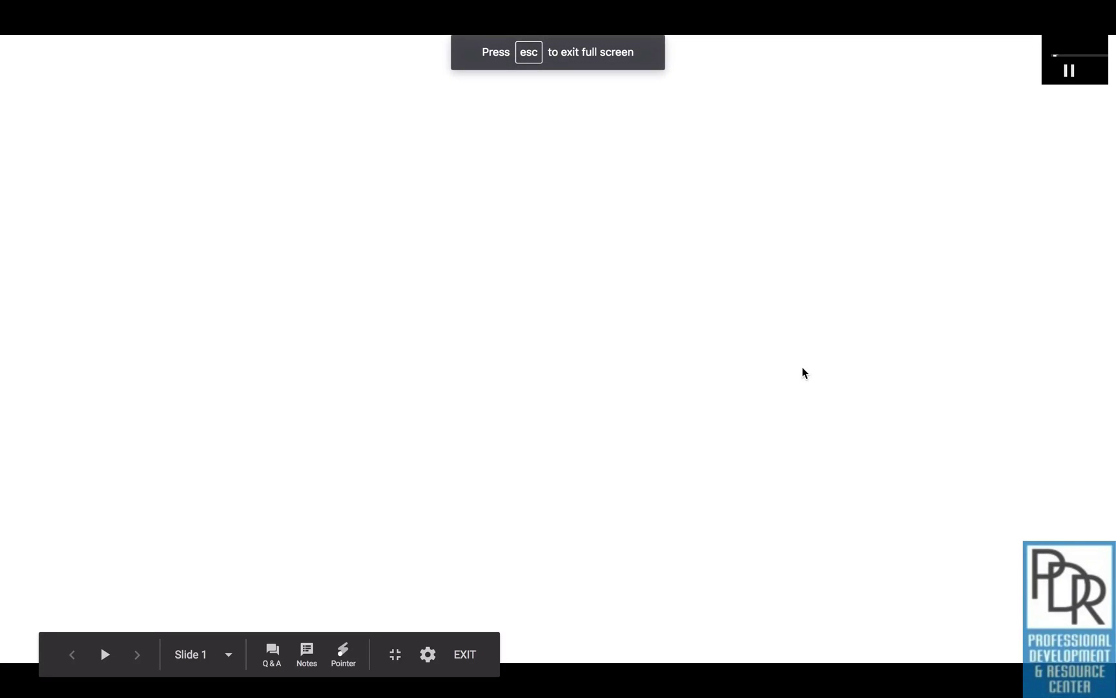